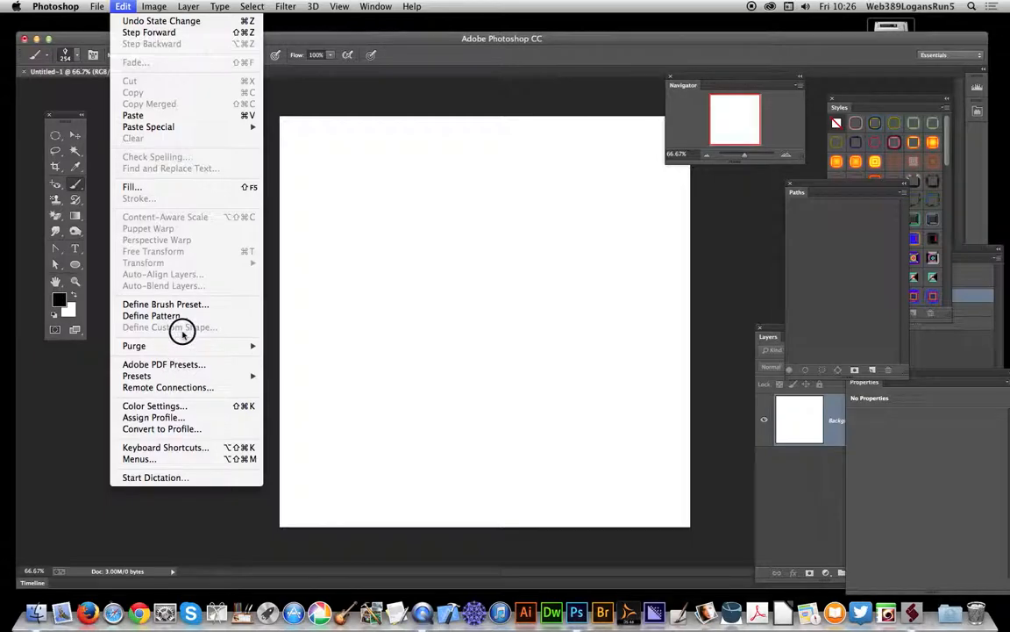
{"action": "left_click", "coordinate": [157, 186]}
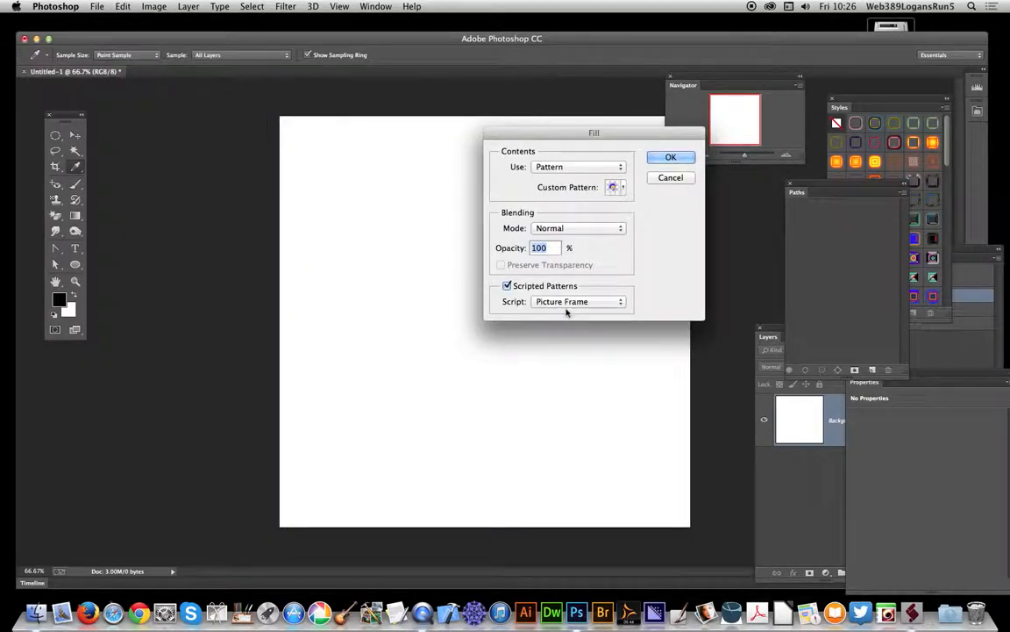
{"action": "left_click", "coordinate": [671, 177]}
{"action": "key", "text": "b"}
Add a new empty layer above the background with the default name and options
{"action": "left_click", "coordinate": [188, 6]}
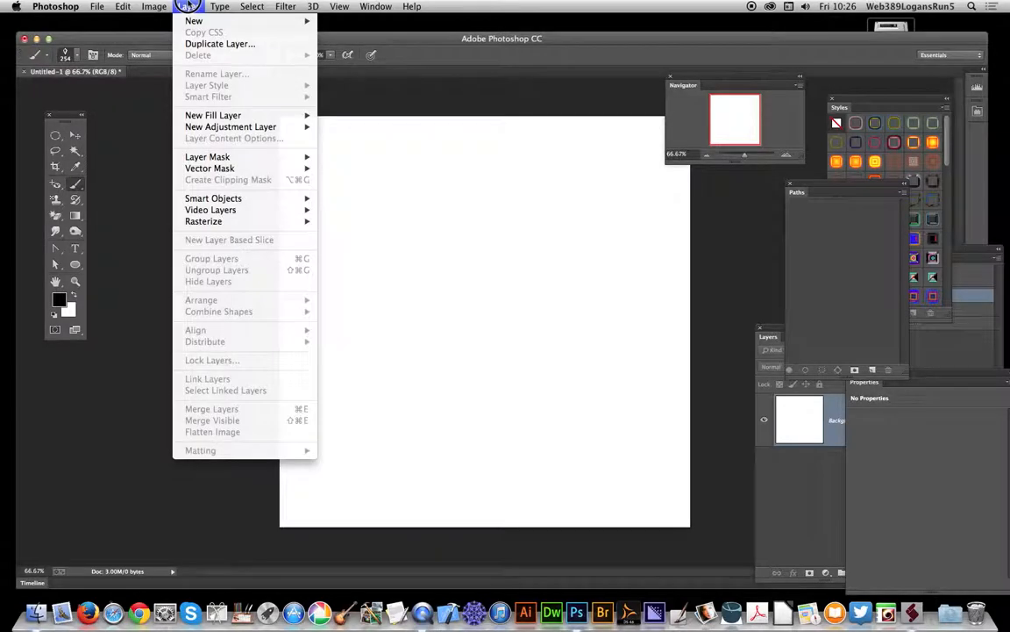
{"action": "mouse_move", "coordinate": [197, 21]}
{"action": "left_click", "coordinate": [366, 38]}
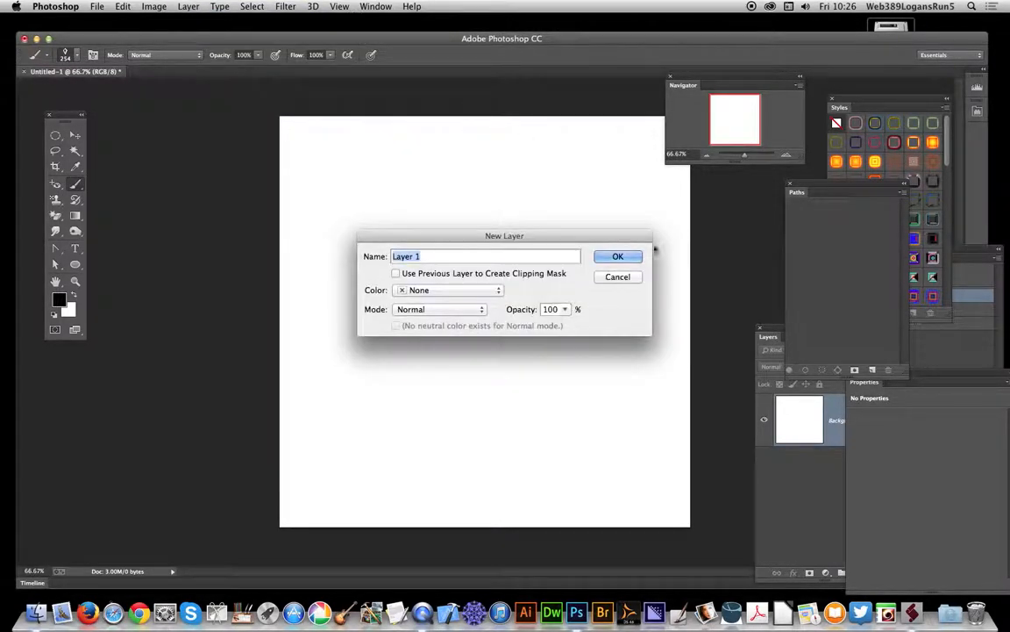
{"action": "left_click", "coordinate": [624, 258]}
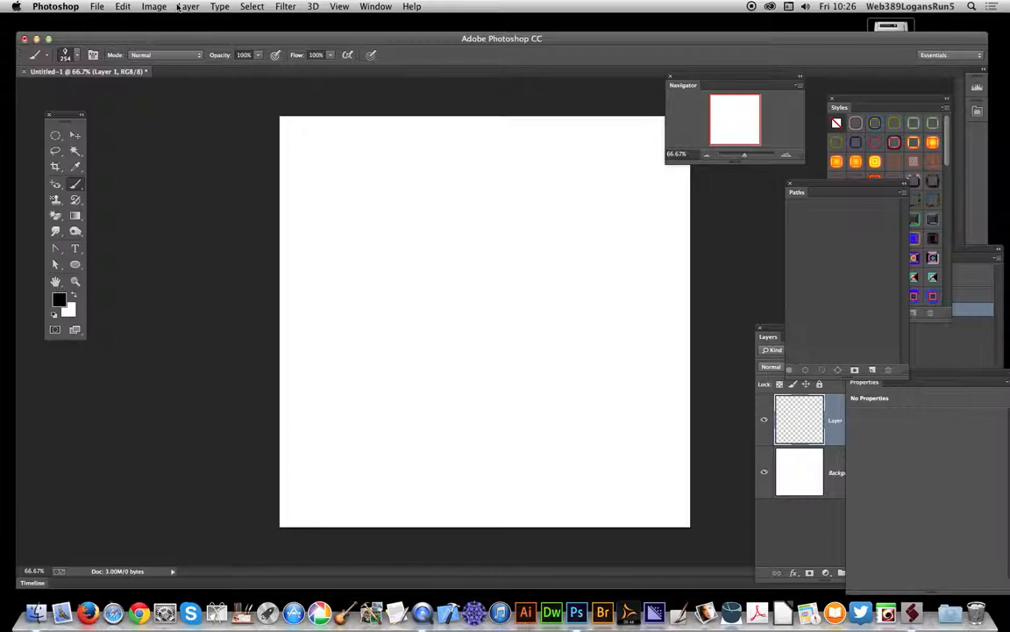
Start a pattern fill on the new layer using the Picture Frame scripted pattern
{"action": "left_click", "coordinate": [122, 6]}
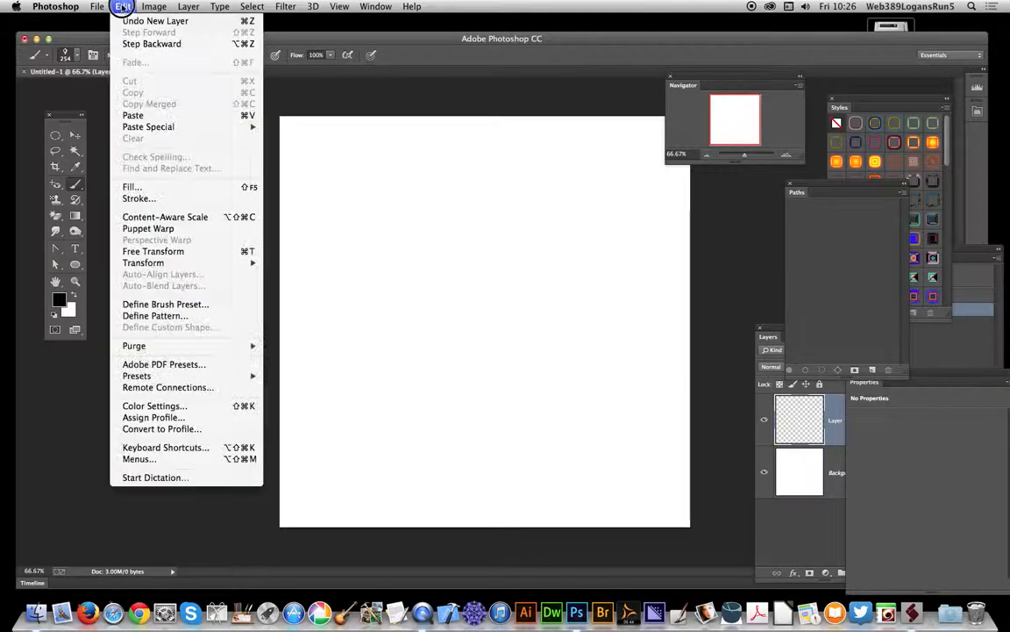
{"action": "left_click", "coordinate": [158, 188]}
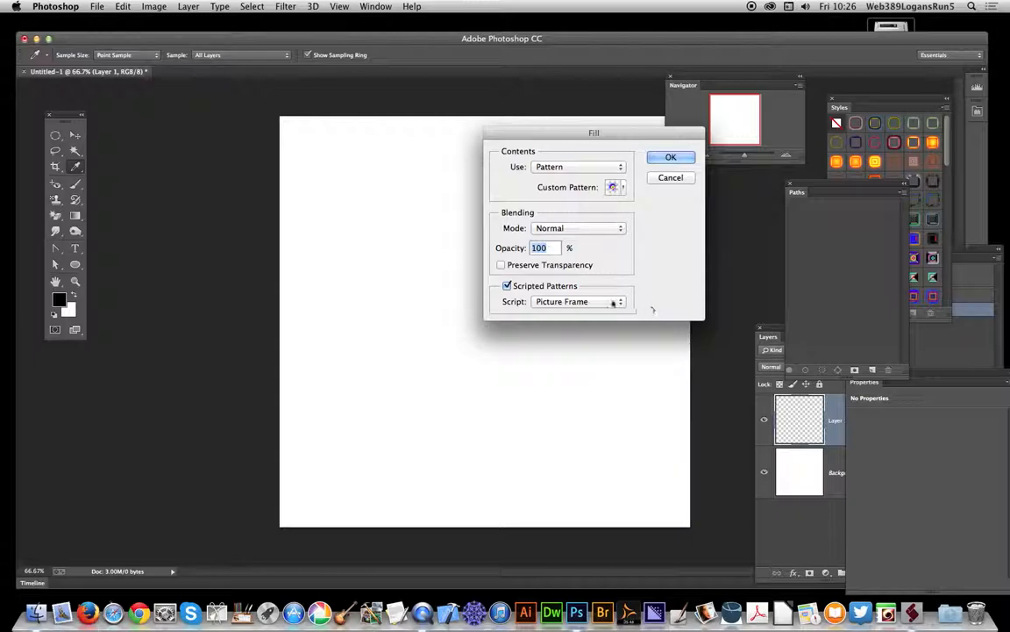
{"action": "left_click", "coordinate": [670, 157]}
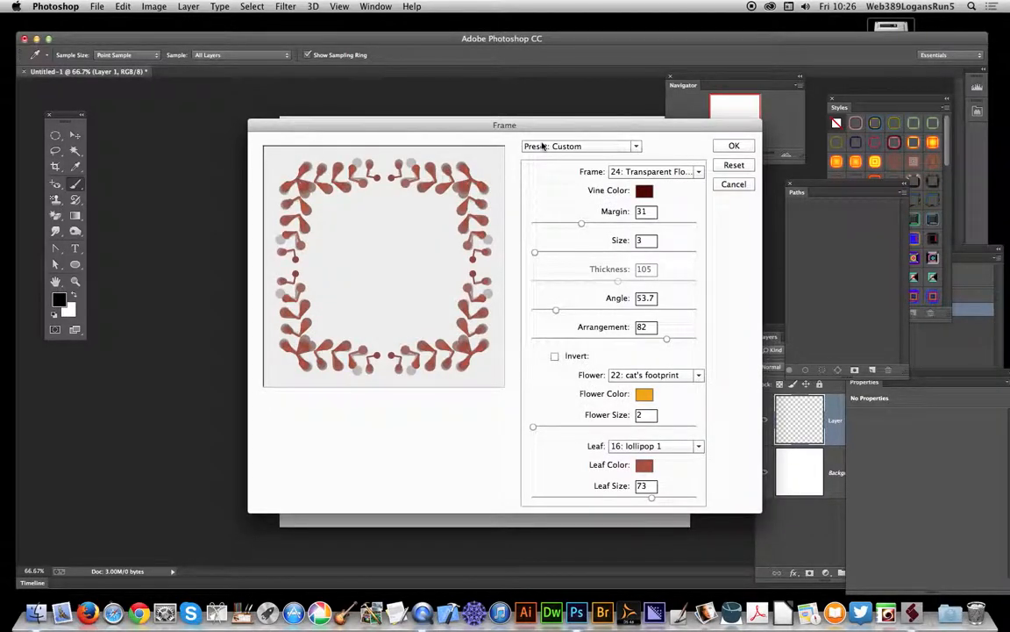
Switch to ExtendScript Toolkit, look through the shape arrays in Picture Frame.jsx, and return to Photoshop
{"action": "left_click", "coordinate": [912, 612]}
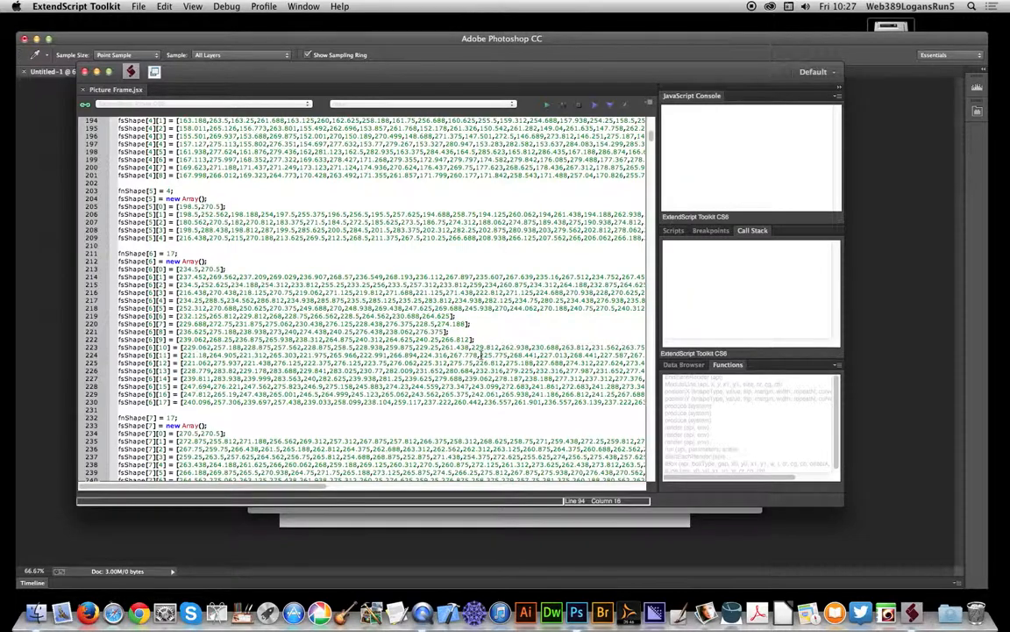
{"action": "scroll", "coordinate": [481, 355], "scroll_direction": "down", "scroll_amount": 2}
{"action": "scroll", "coordinate": [480, 355], "scroll_direction": "down", "scroll_amount": 10}
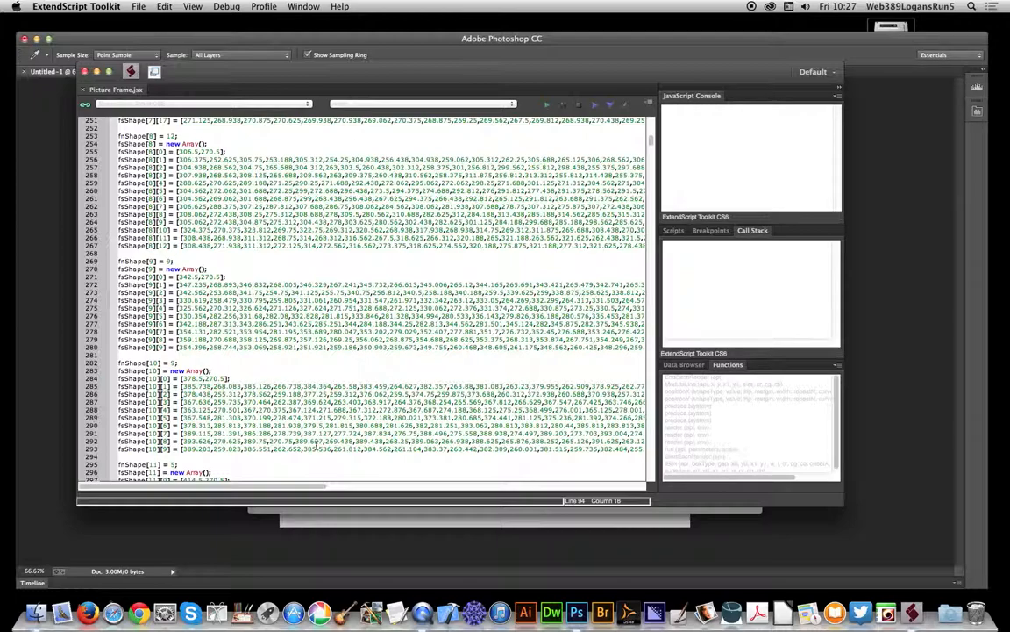
{"action": "scroll", "coordinate": [344, 431], "scroll_direction": "down", "scroll_amount": 9}
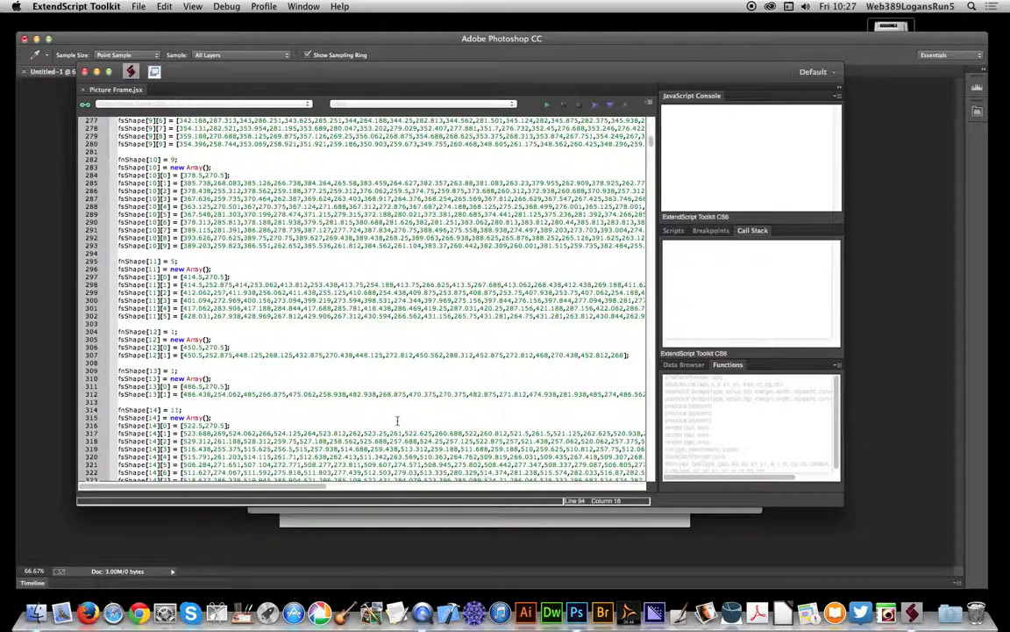
{"action": "key", "text": "super+Tab"}
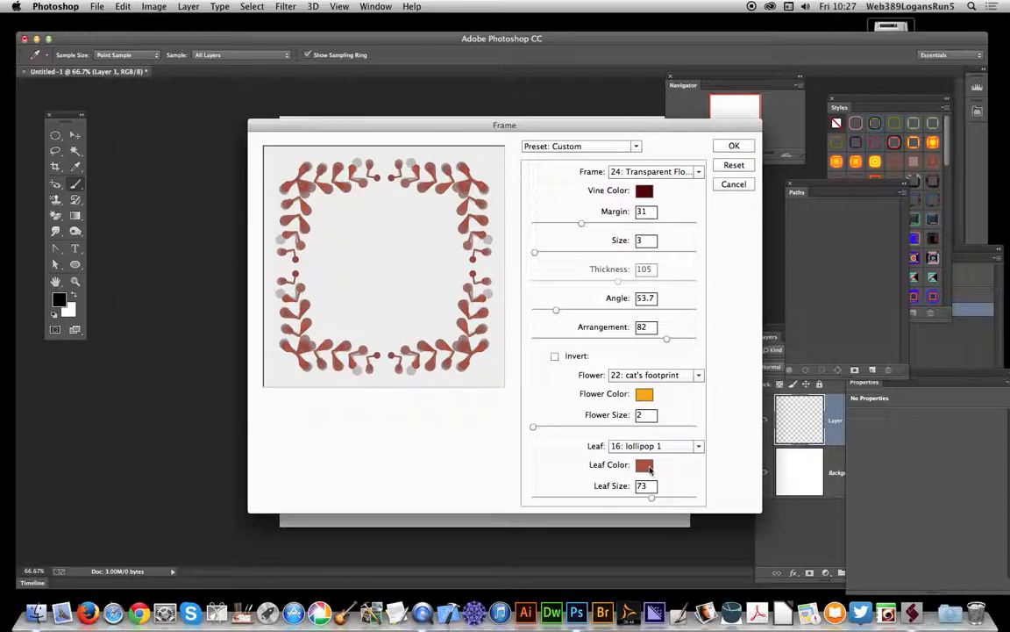
Change the leaf color of the frame to a golden yellow
{"action": "left_click", "coordinate": [644, 465]}
{"action": "left_click", "coordinate": [332, 309]}
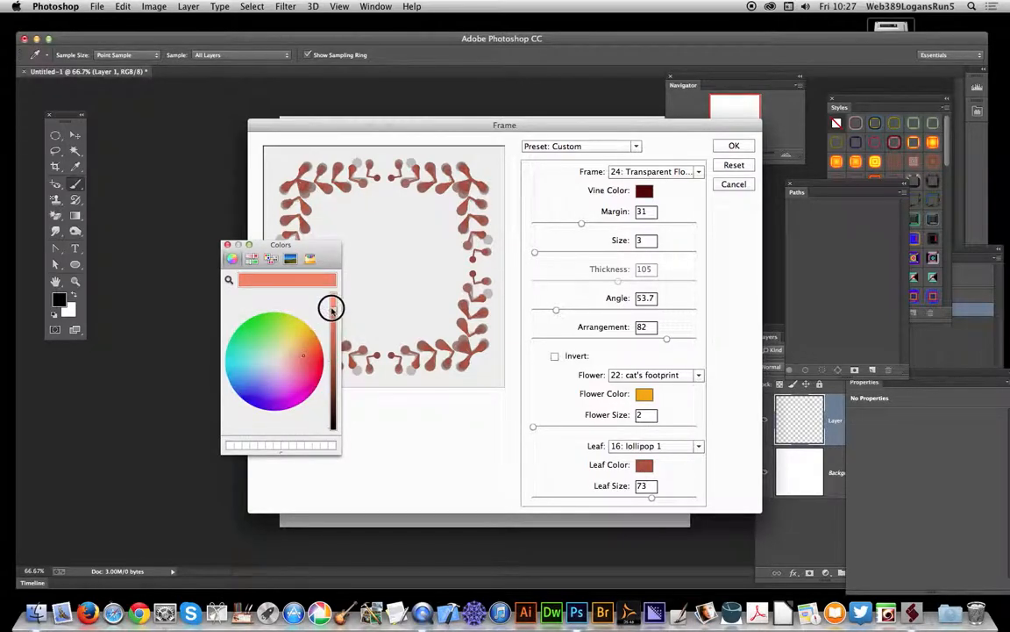
{"action": "left_click", "coordinate": [304, 329]}
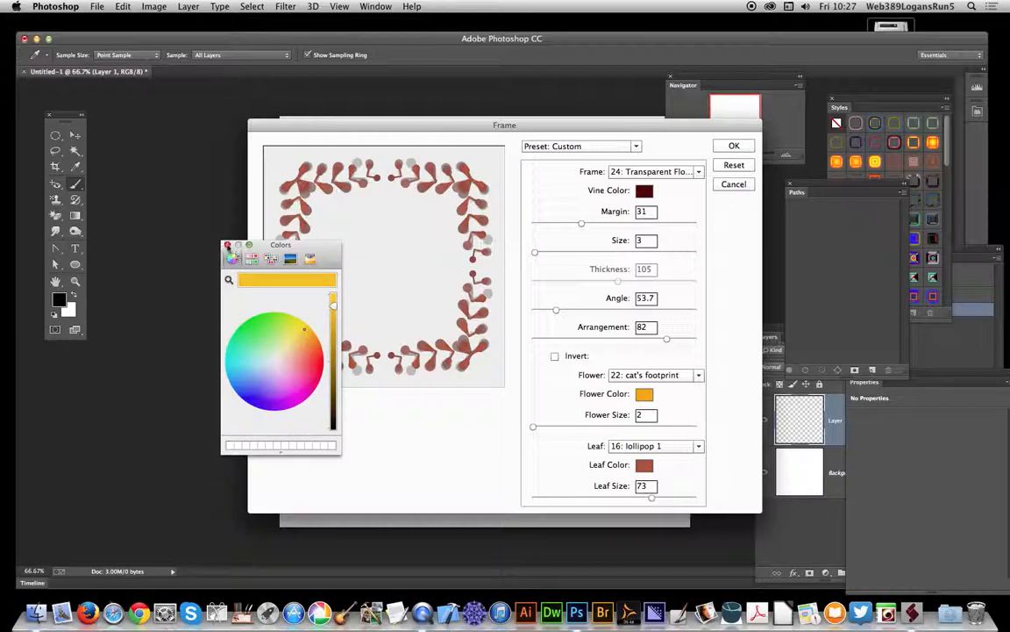
{"action": "left_click", "coordinate": [227, 245]}
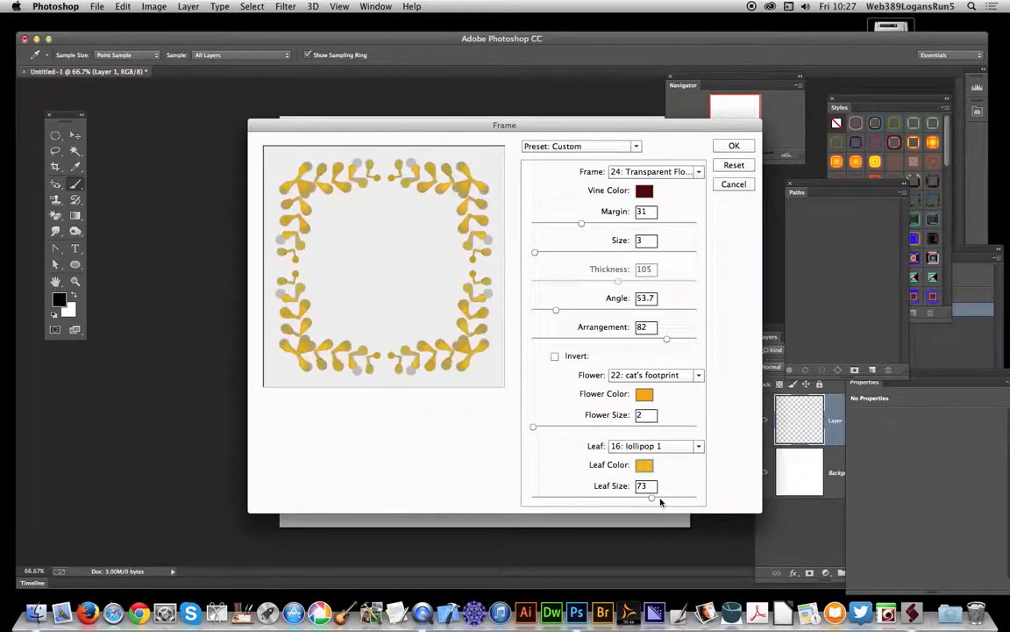
Set the leaf size to 76, keep the lollipop 1 leaf, and generate the frame on the layer
{"action": "left_click", "coordinate": [655, 498]}
{"action": "left_click", "coordinate": [694, 445]}
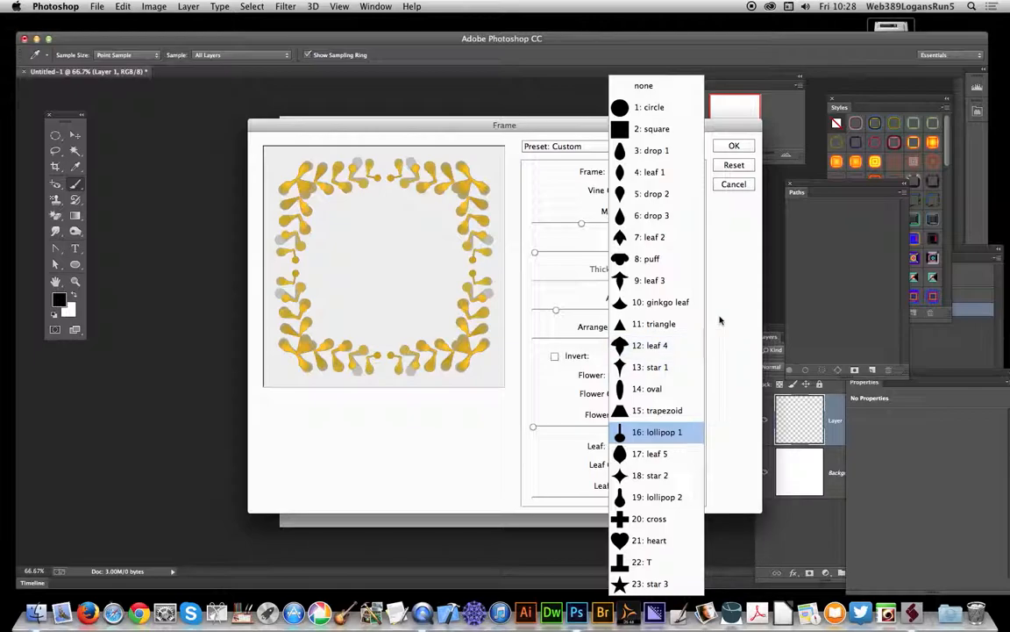
{"action": "left_click", "coordinate": [719, 354]}
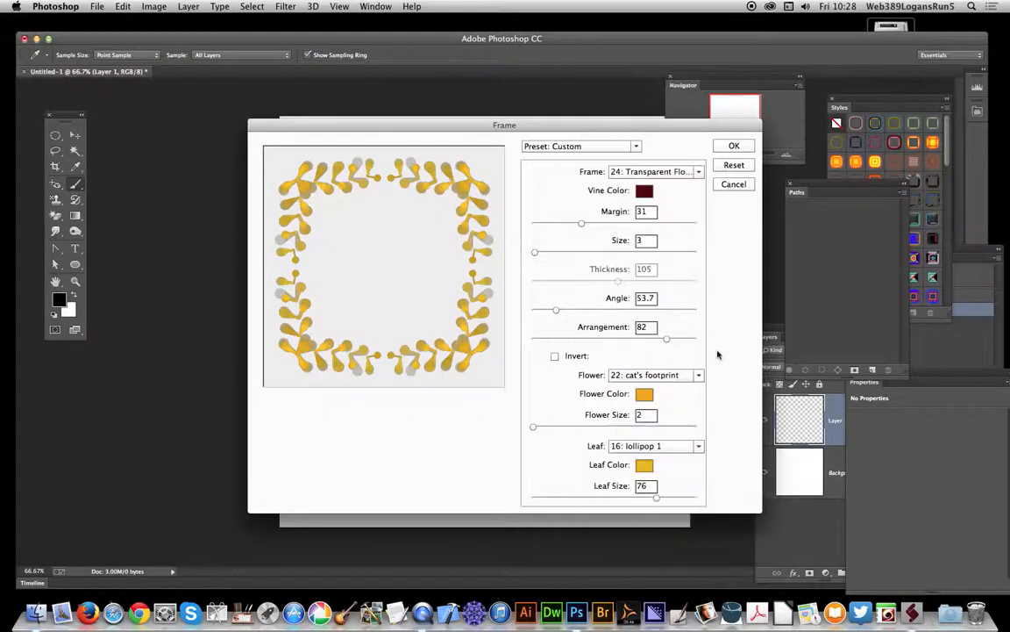
{"action": "left_click", "coordinate": [734, 146]}
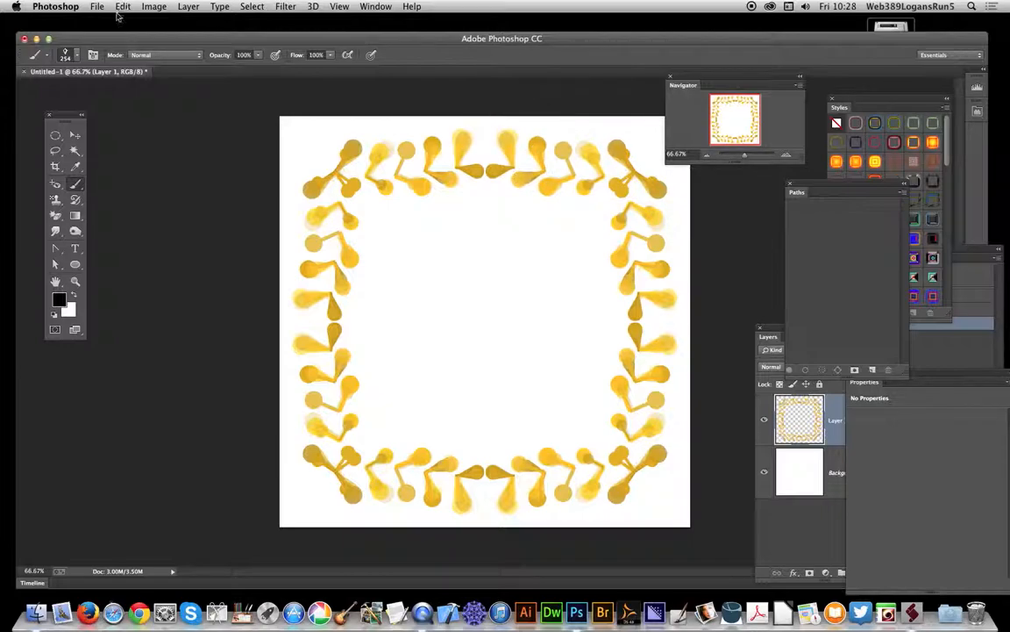
Start a second Picture Frame scripted fill on the same layer and move its settings dialog off the artwork
{"action": "left_click", "coordinate": [188, 7]}
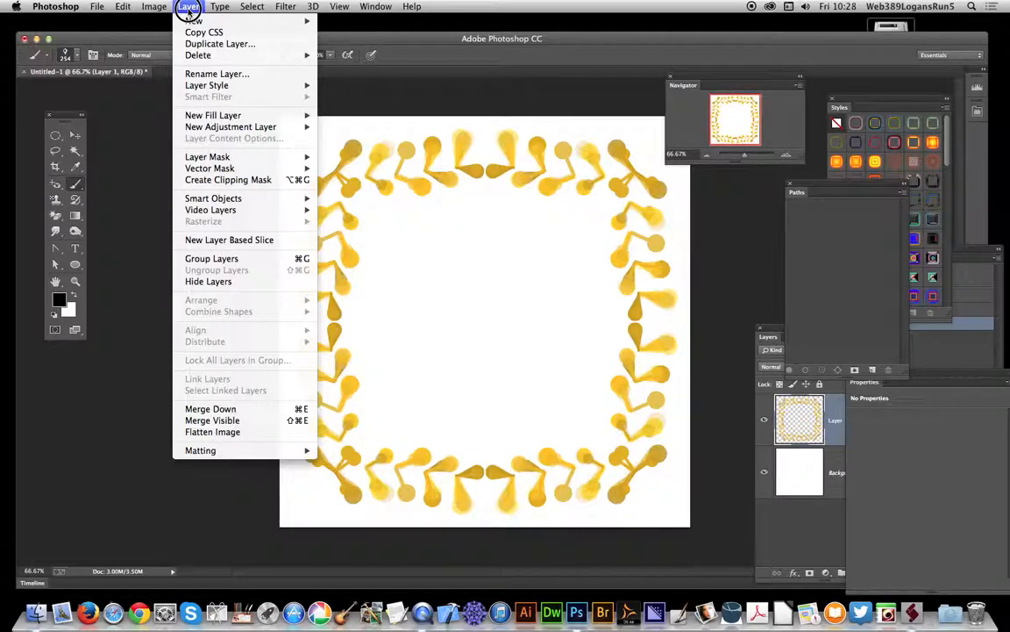
{"action": "mouse_move", "coordinate": [123, 6]}
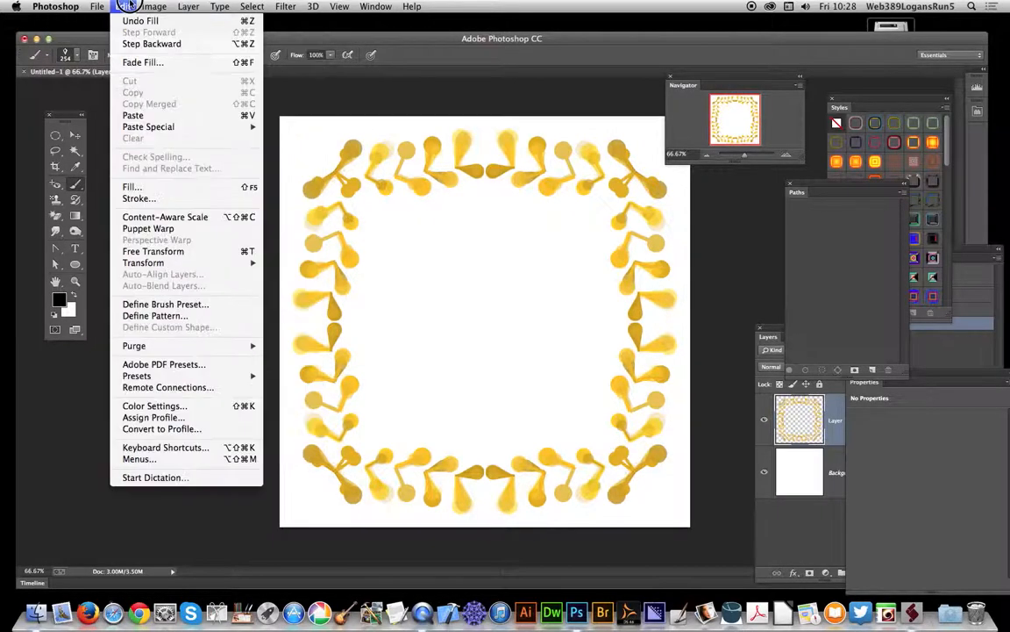
{"action": "left_click", "coordinate": [139, 186]}
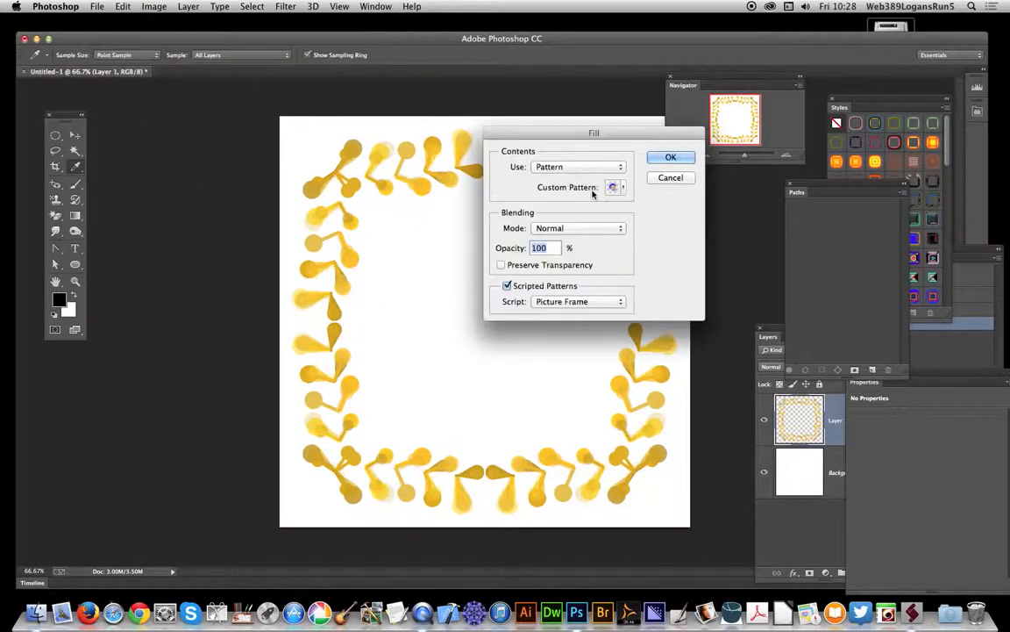
{"action": "left_click", "coordinate": [674, 156]}
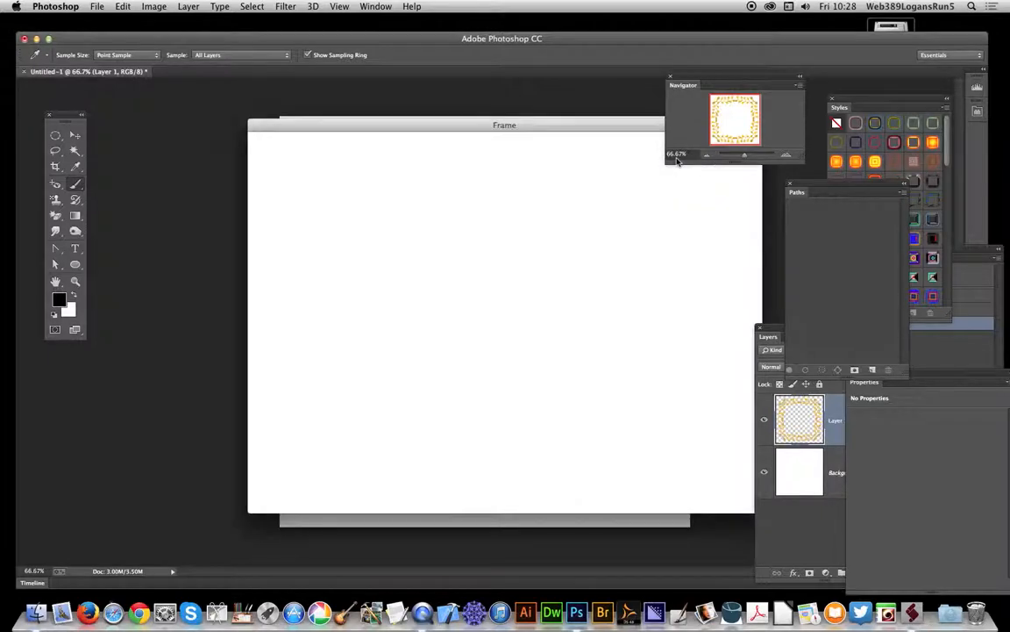
{"action": "left_click_drag", "start_coordinate": [412, 124], "coordinate": [673, 140]}
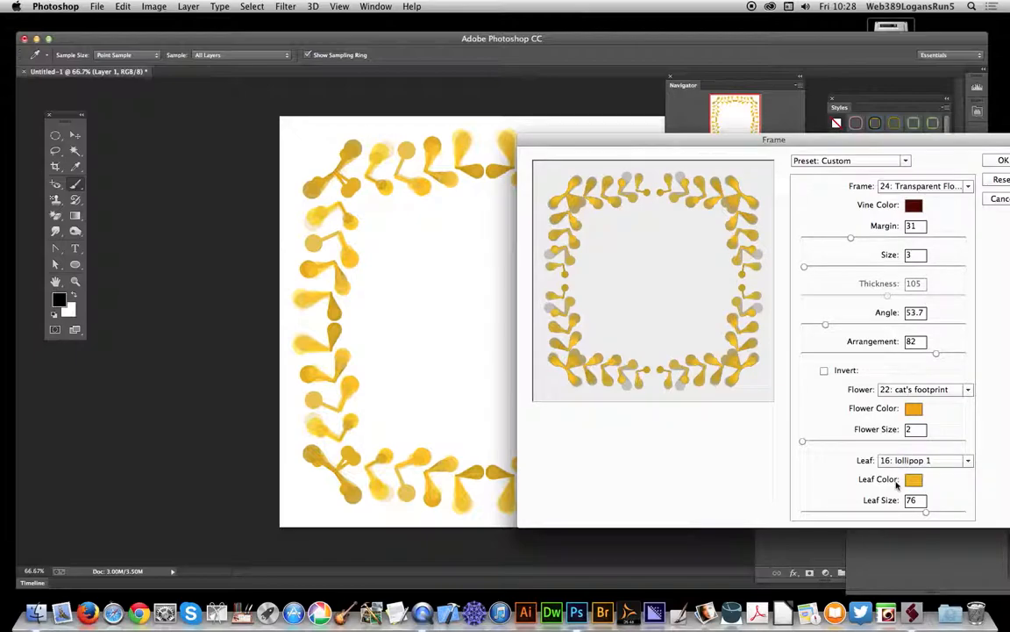
Set the second frame's leaf size to 60 and its leaf color to bright pink
{"action": "left_click_drag", "start_coordinate": [925, 512], "coordinate": [899, 513]}
{"action": "left_click", "coordinate": [914, 479]}
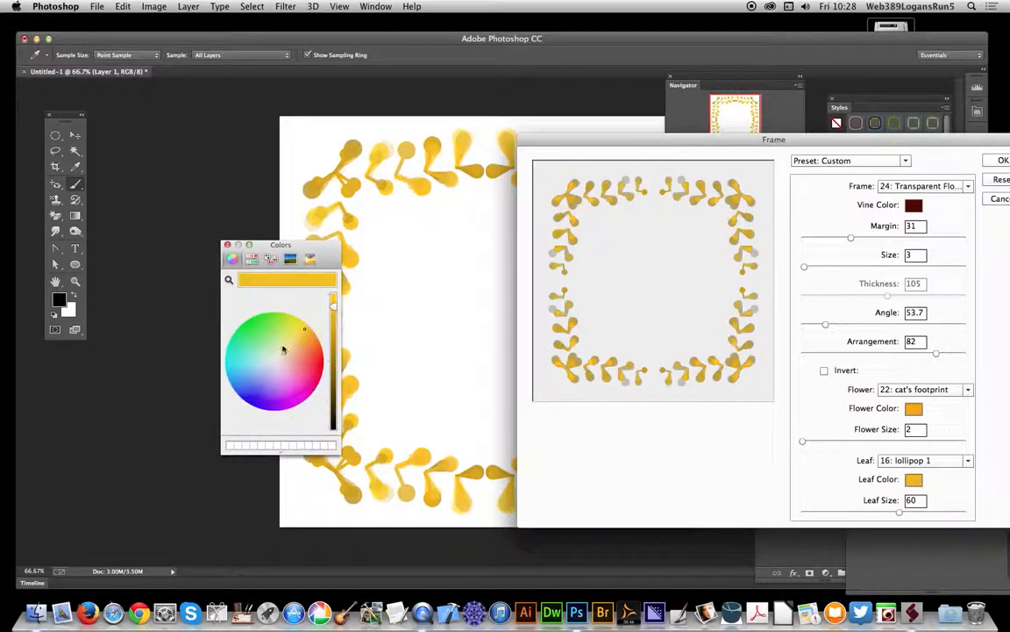
{"action": "left_click", "coordinate": [313, 380]}
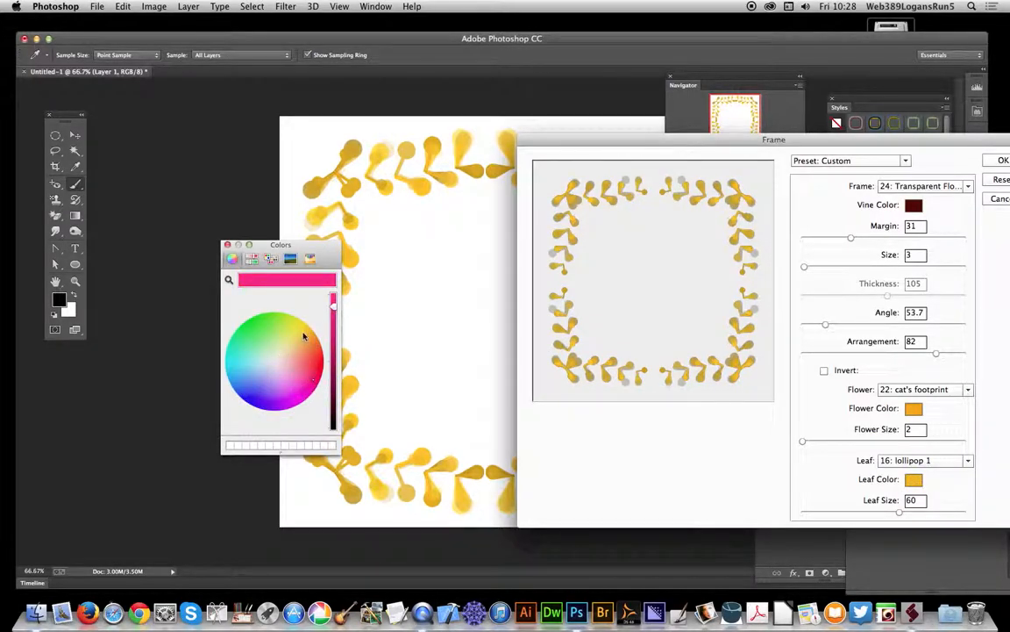
{"action": "left_click", "coordinate": [227, 244]}
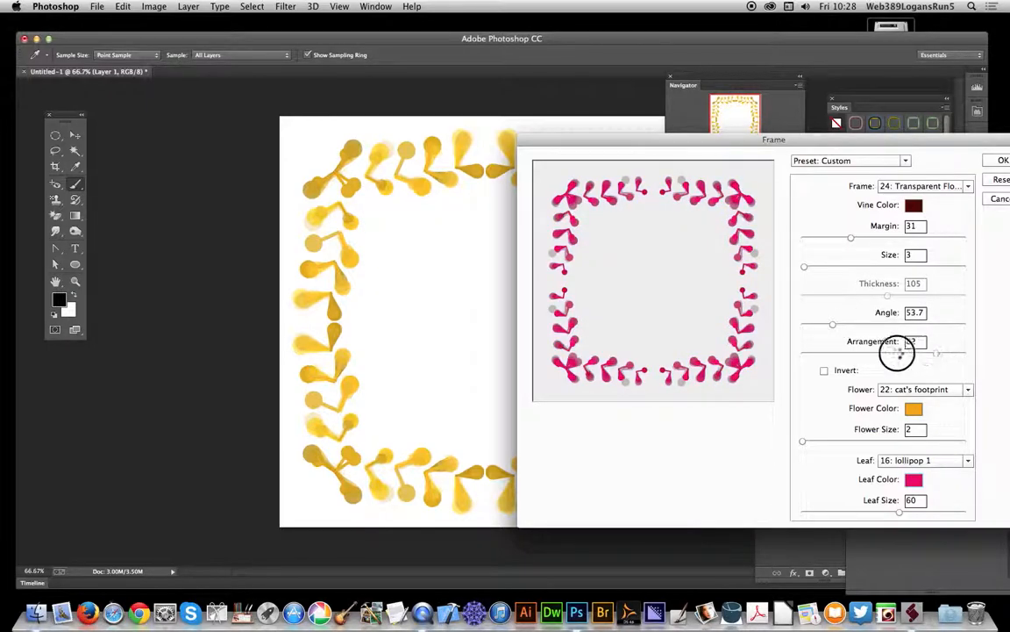
Set the frame's angle to 69.4 and arrangement to 52, and apply it over the yellow frame
{"action": "left_click_drag", "start_coordinate": [936, 354], "coordinate": [887, 354]}
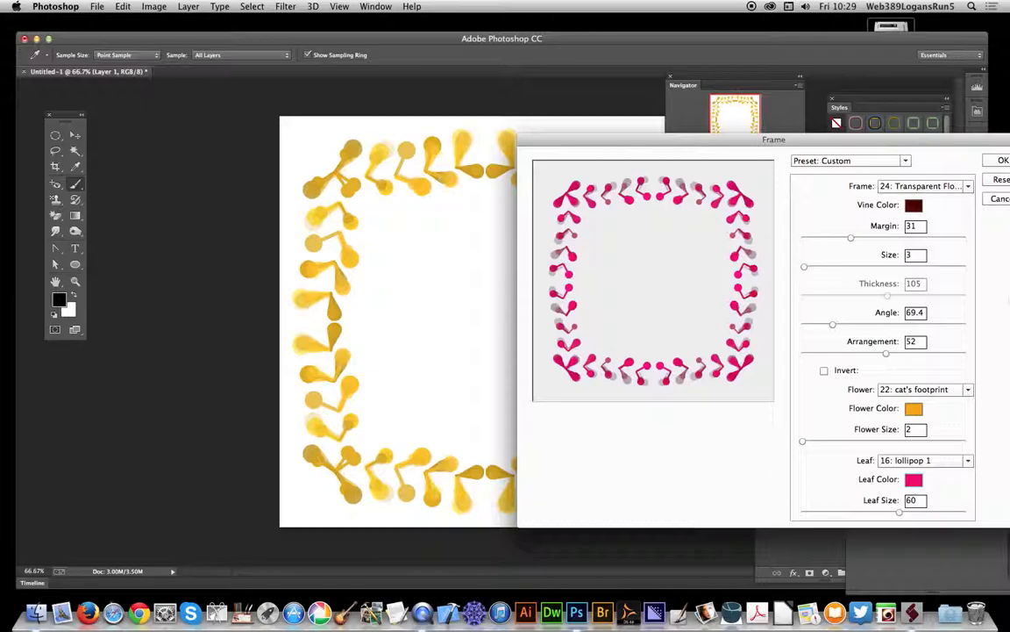
{"action": "left_click", "coordinate": [1003, 162]}
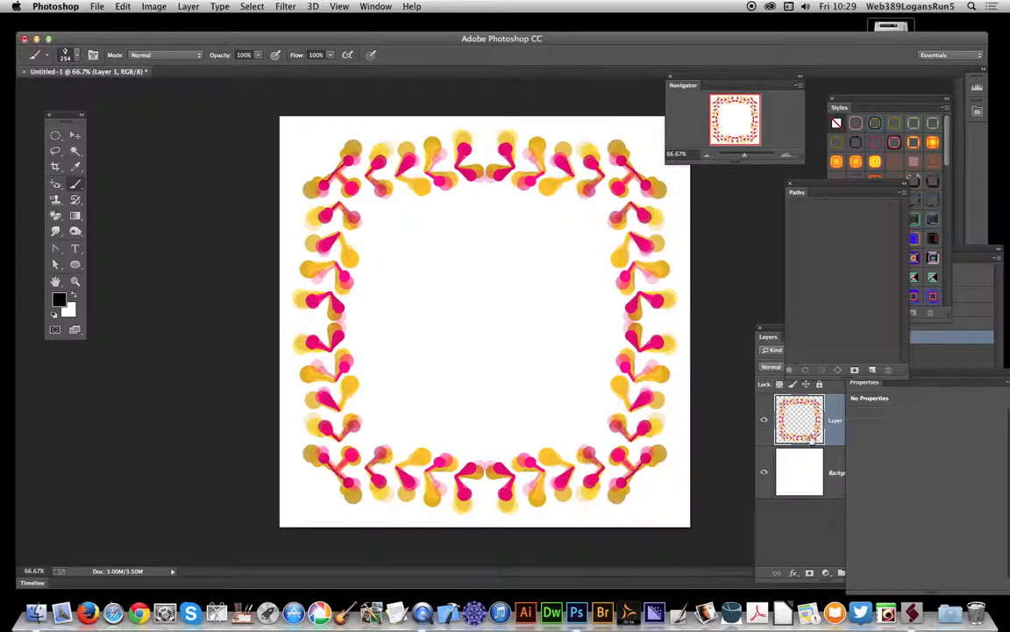
Add a drop shadow at a 123° angle and 18 px distance to the frame layer, and flatten the image
{"action": "left_click", "coordinate": [188, 7]}
{"action": "mouse_move", "coordinate": [296, 85]}
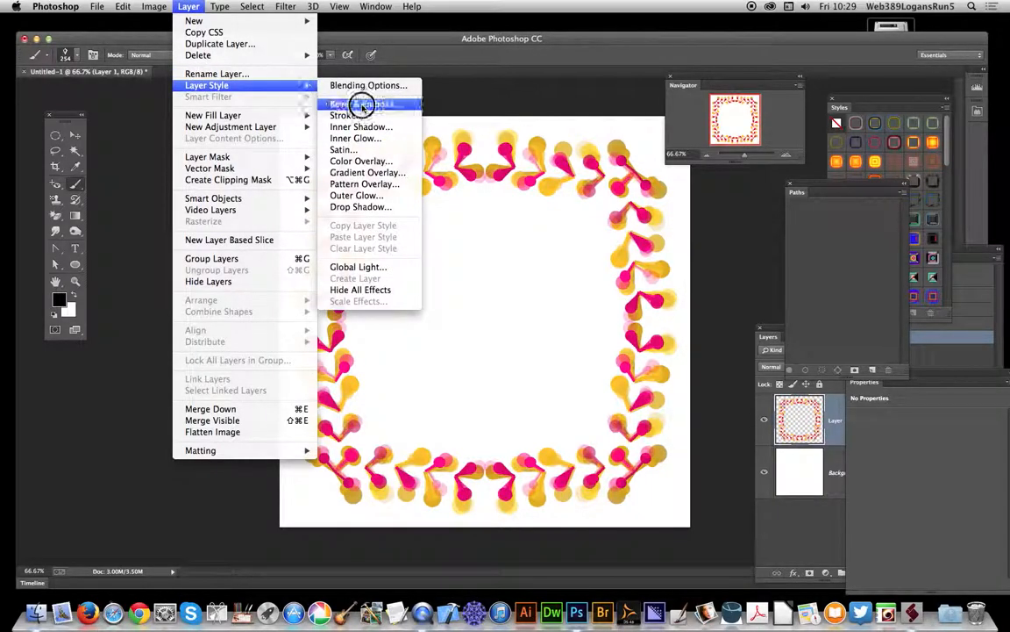
{"action": "left_click", "coordinate": [371, 208]}
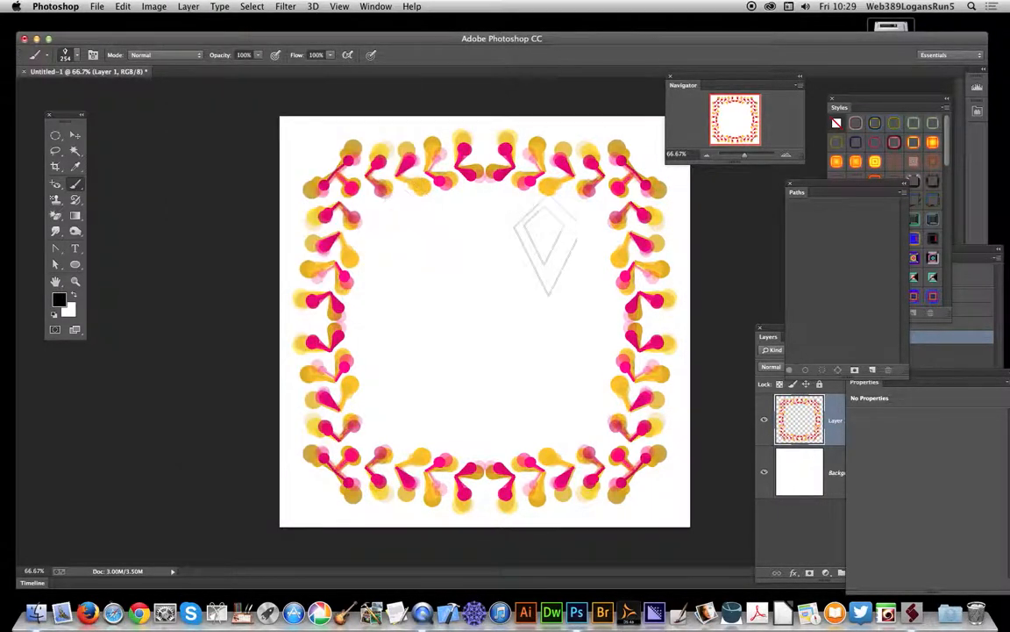
{"action": "left_click_drag", "start_coordinate": [550, 252], "coordinate": [507, 198]}
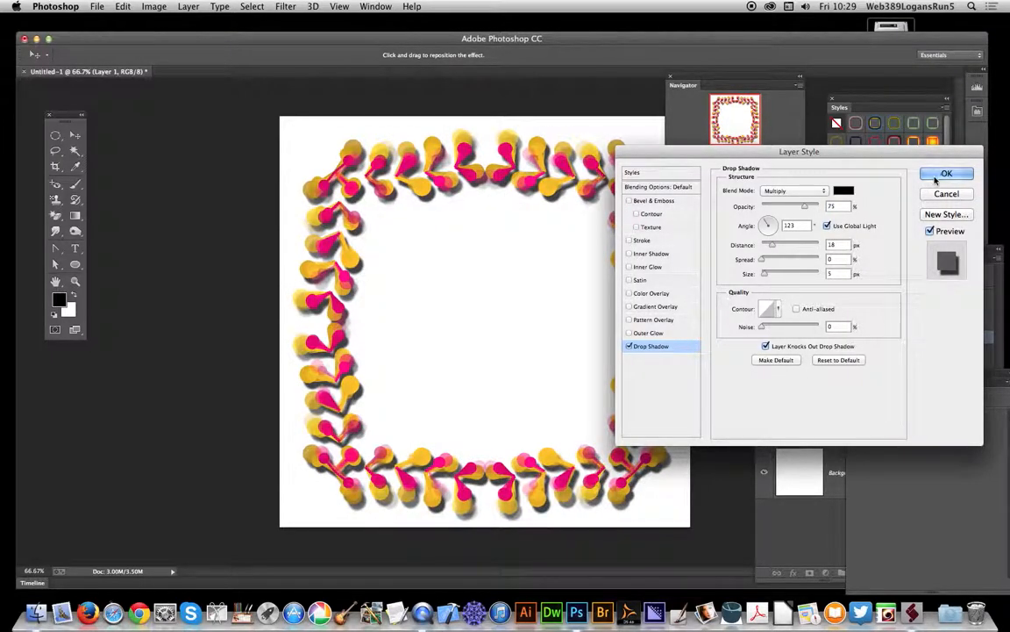
{"action": "left_click", "coordinate": [947, 173]}
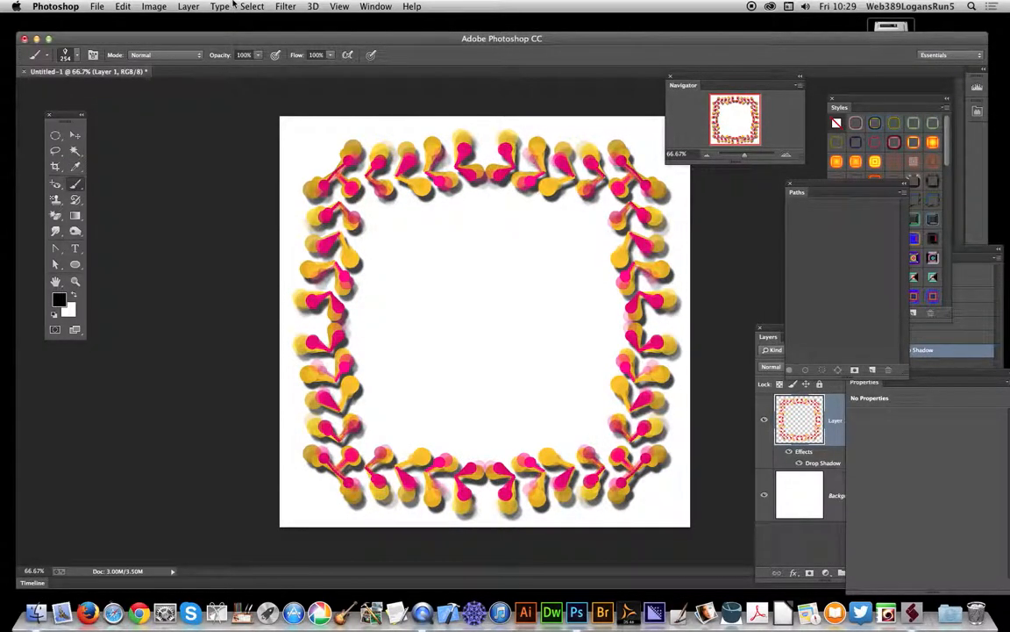
{"action": "left_click_drag", "start_coordinate": [184, 8], "coordinate": [235, 431]}
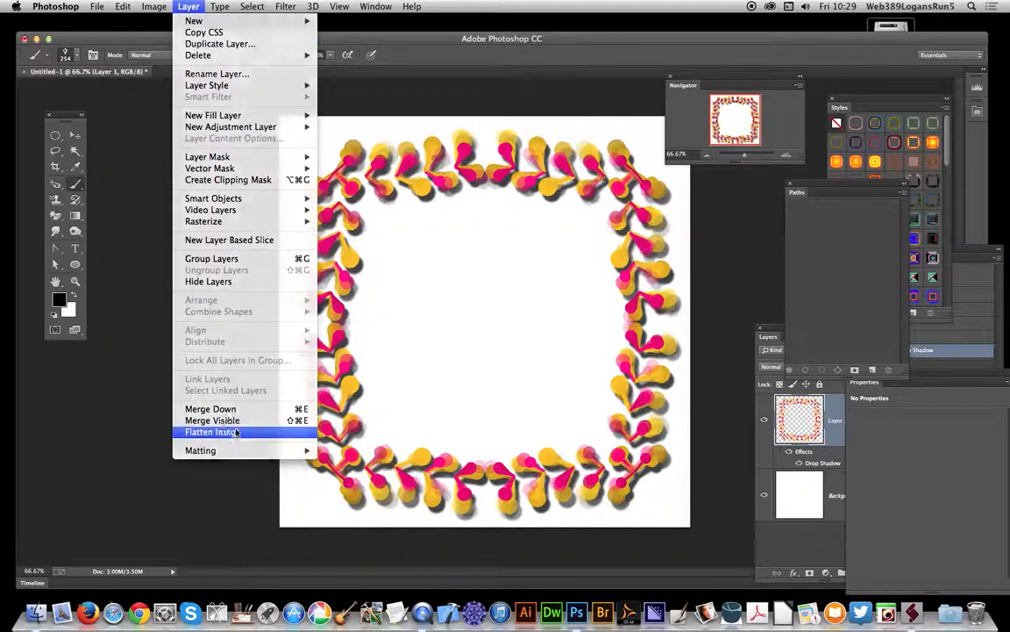
Apply the Oil Paint filter with stylization 9.36 and scale 4.75 to the flattened image, and repeat it once
{"action": "left_click", "coordinate": [285, 7]}
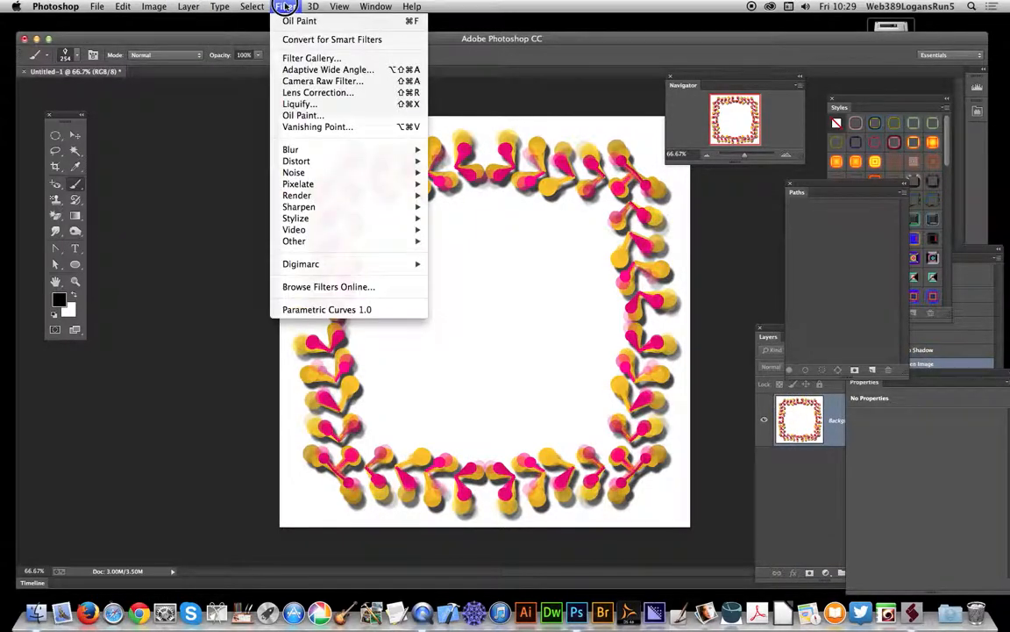
{"action": "left_click", "coordinate": [305, 119]}
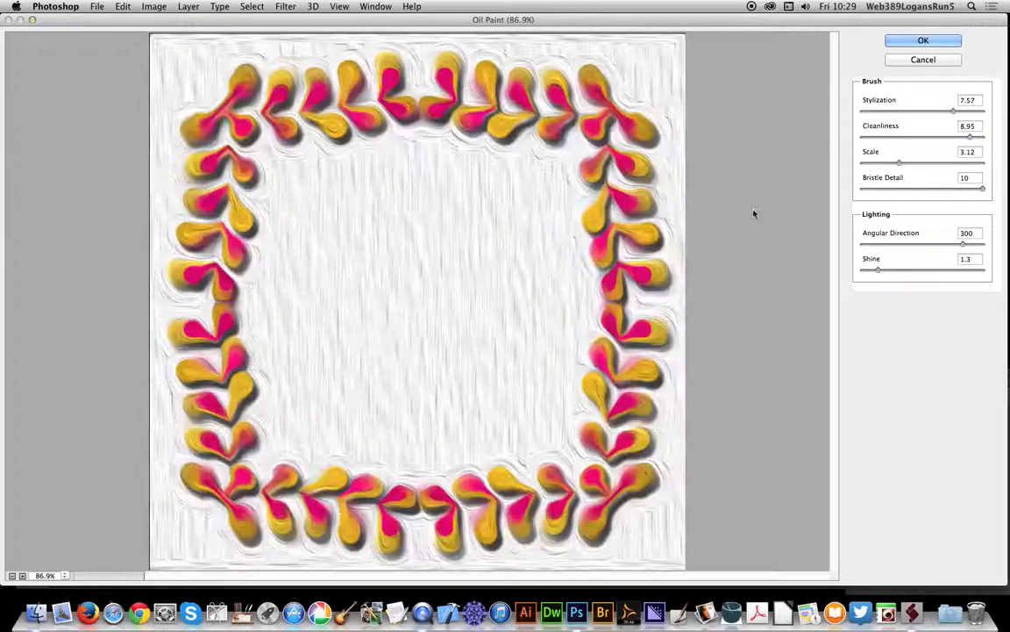
{"action": "left_click_drag", "start_coordinate": [953, 111], "coordinate": [975, 111]}
{"action": "left_click", "coordinate": [918, 164]}
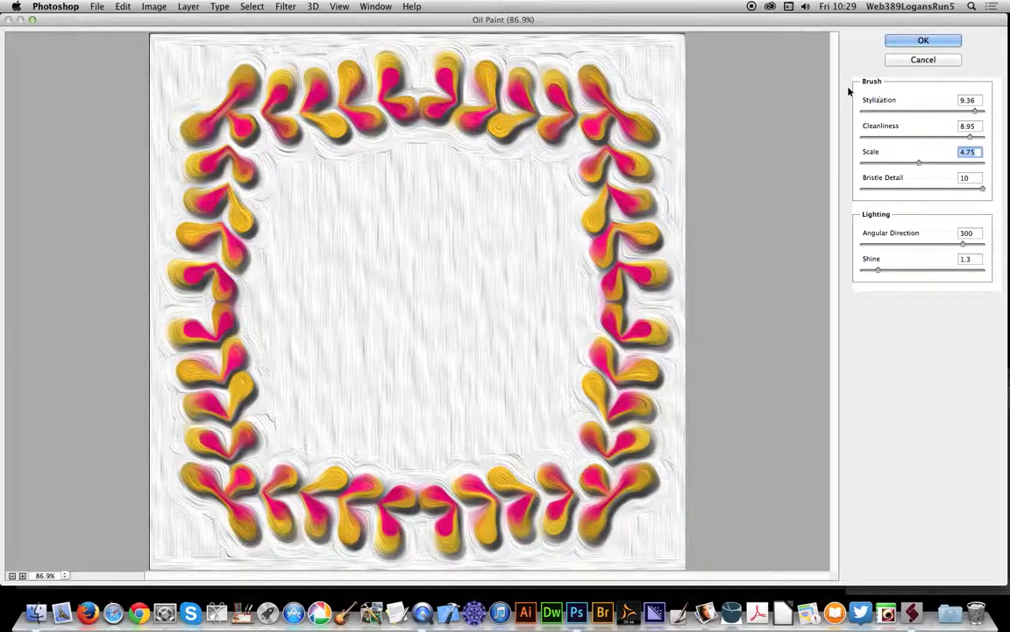
{"action": "left_click", "coordinate": [923, 40]}
{"action": "left_click", "coordinate": [287, 6]}
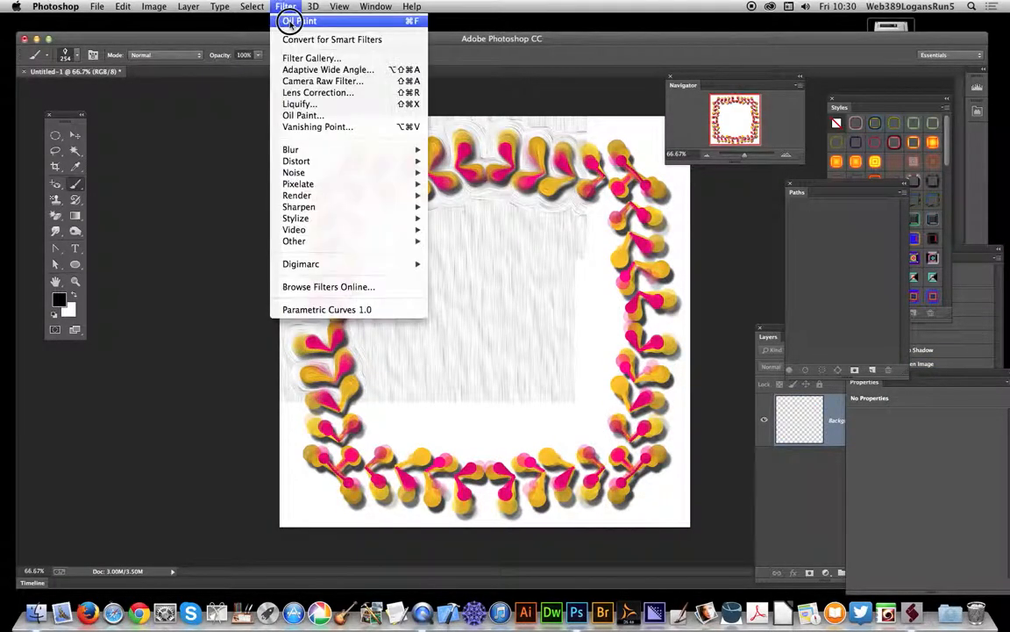
{"action": "left_click", "coordinate": [291, 21]}
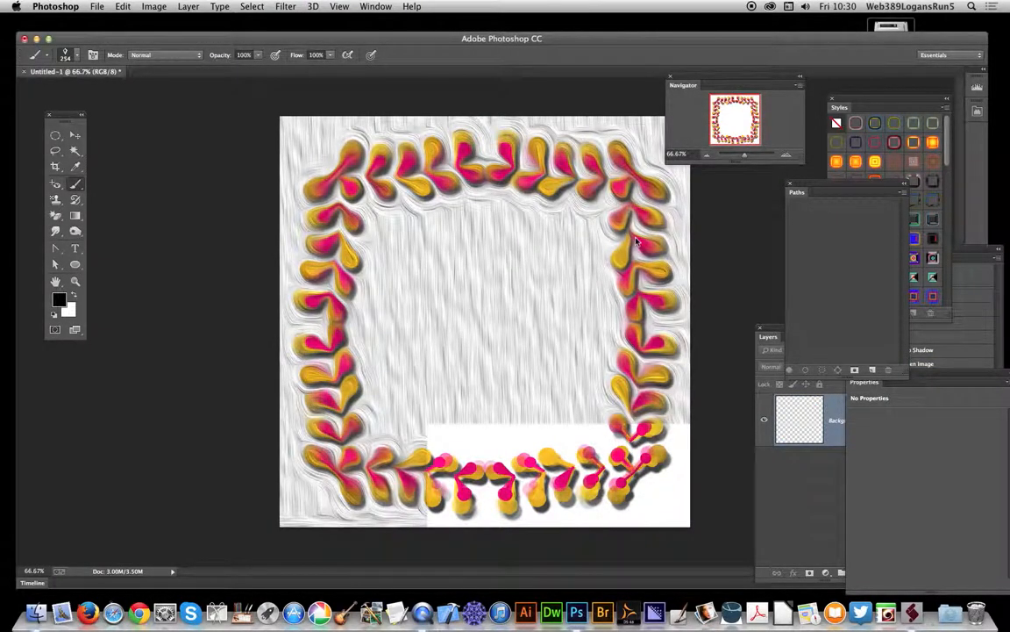